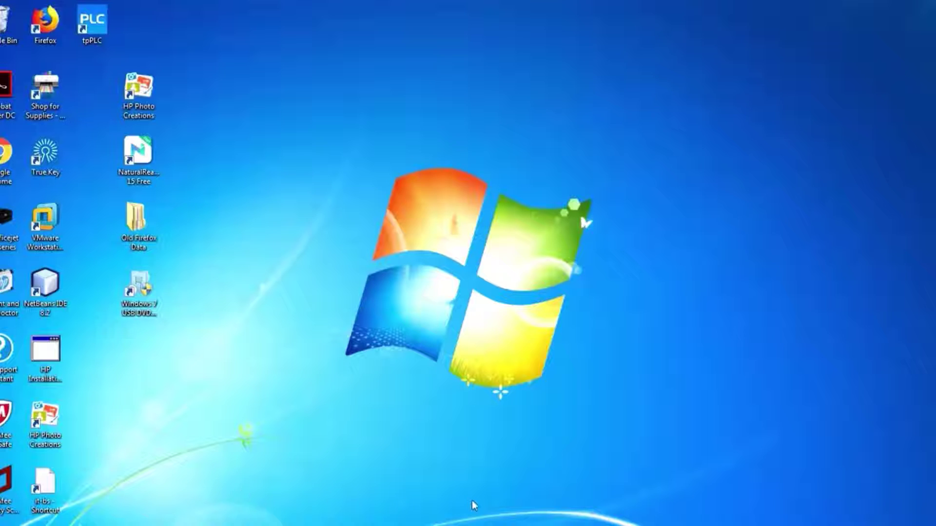
- View the contents of Removable Disk (E:) in Windows Explorer, and close its window
mouse_move(106, 525)
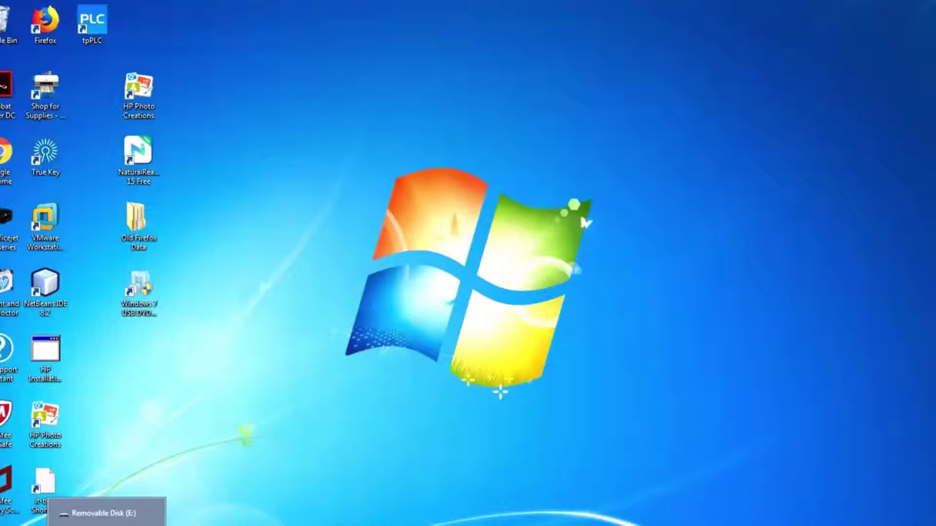
left_click(107, 512)
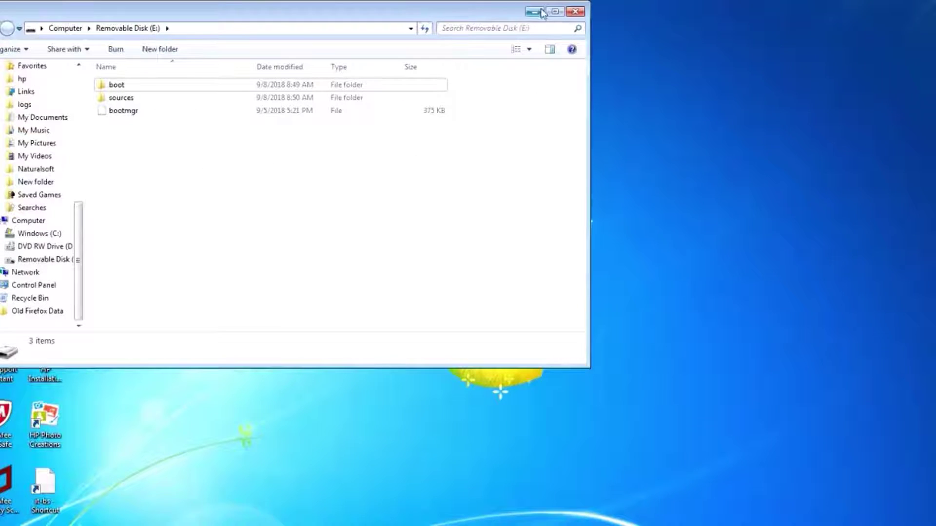
left_click(576, 13)
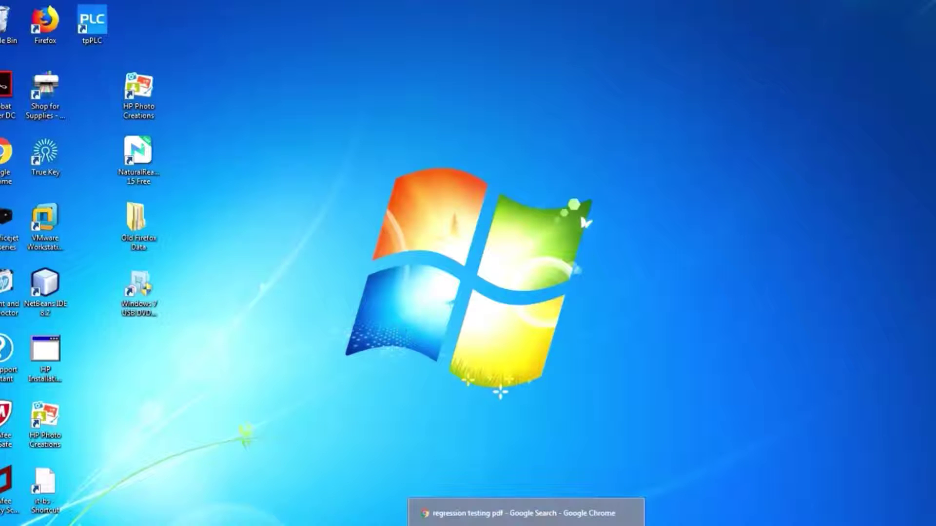
- Switch to Google Chrome and look through the "regression testing pdf" search results for the cs.txstate.edu Regression Testing PDF
left_click(526, 514)
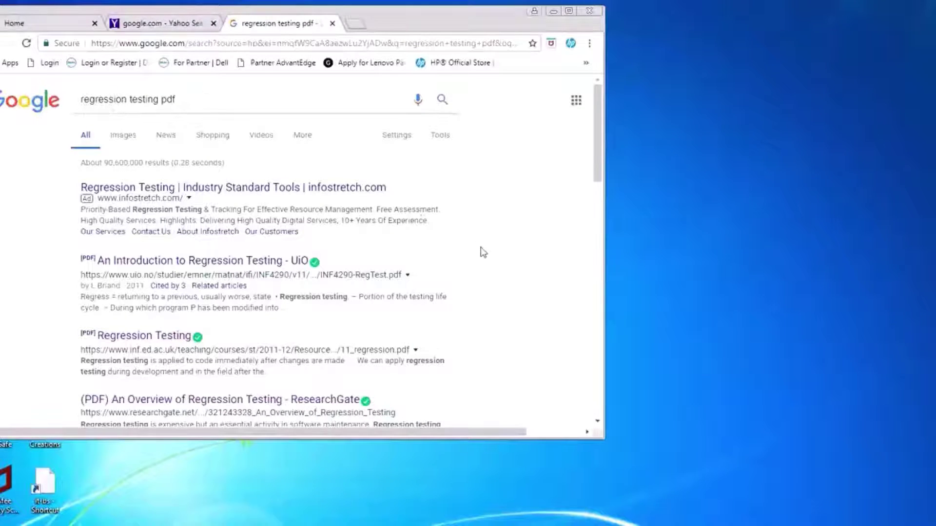
scroll(482, 256, "down", 2)
scroll(484, 257, "down", 10)
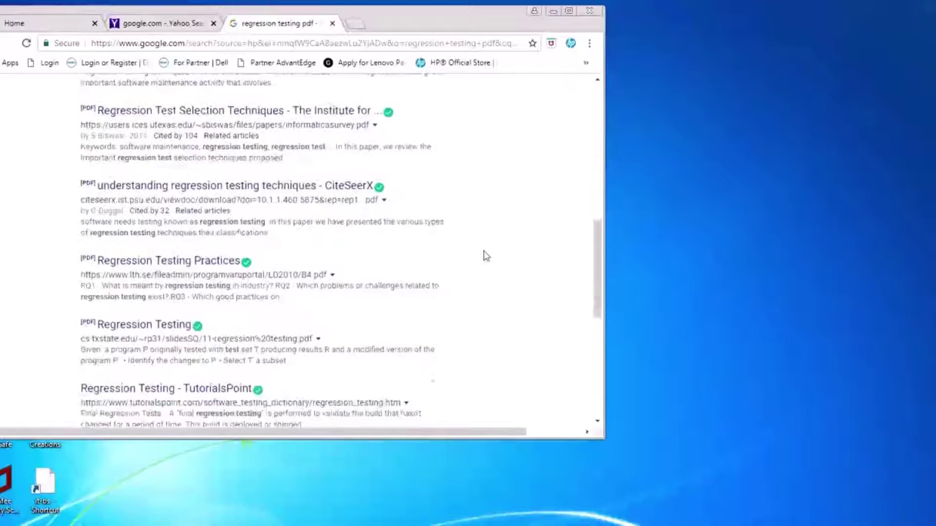
scroll(486, 256, "down", 4)
scroll(486, 256, "up", 4)
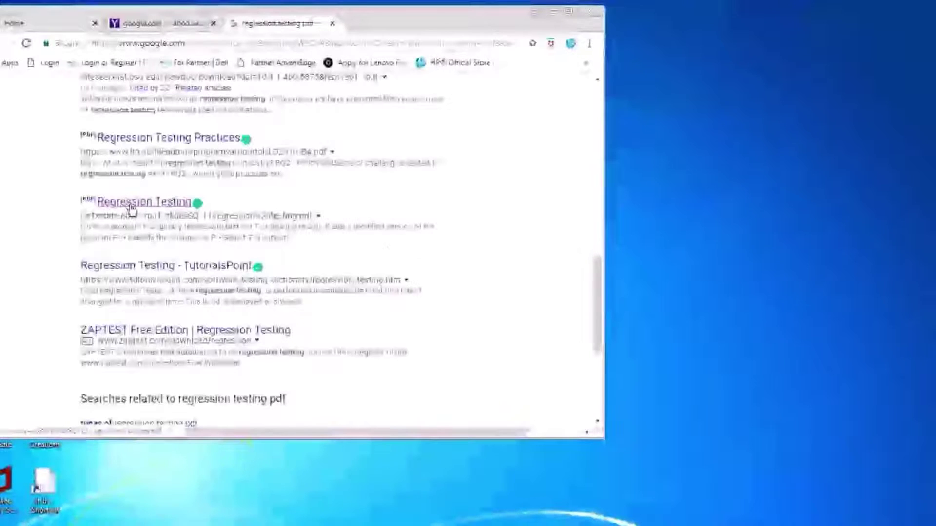
left_click(131, 208)
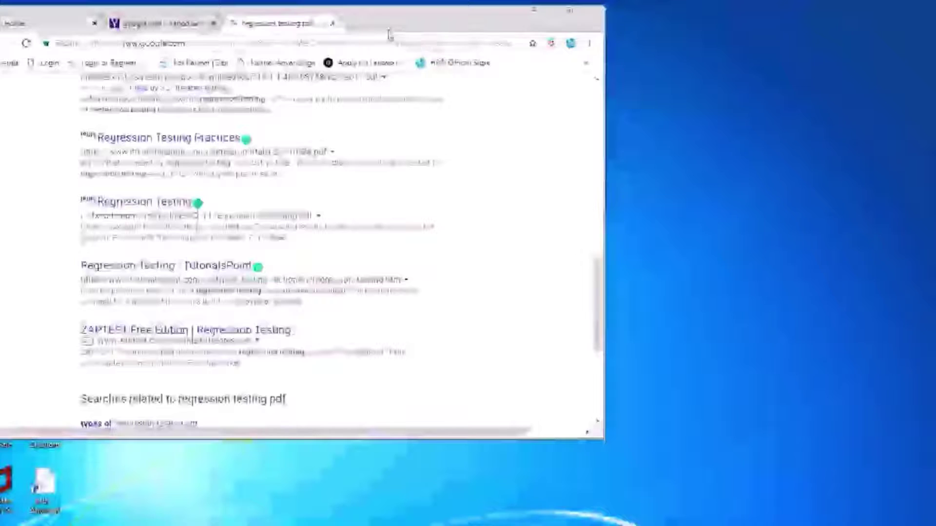
- Open the browser's advanced Downloads settings in a new tab
left_click(359, 28)
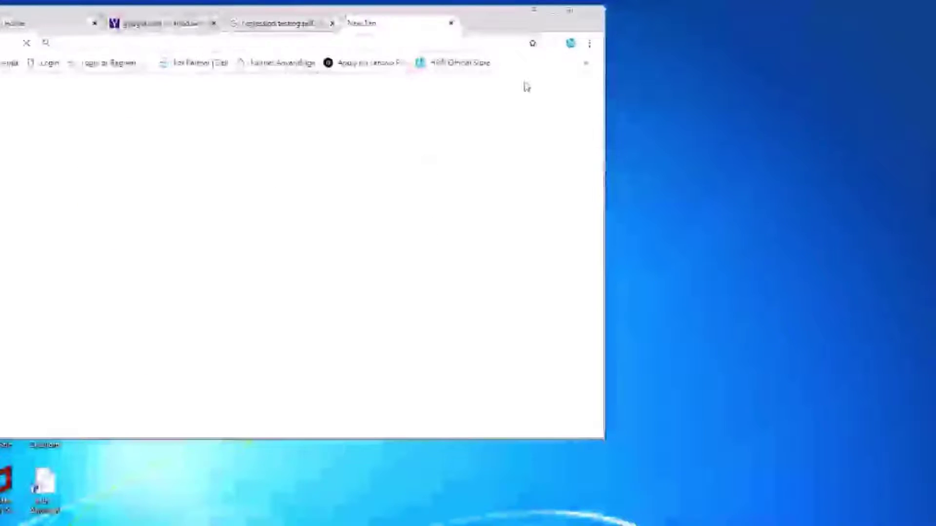
left_click(589, 44)
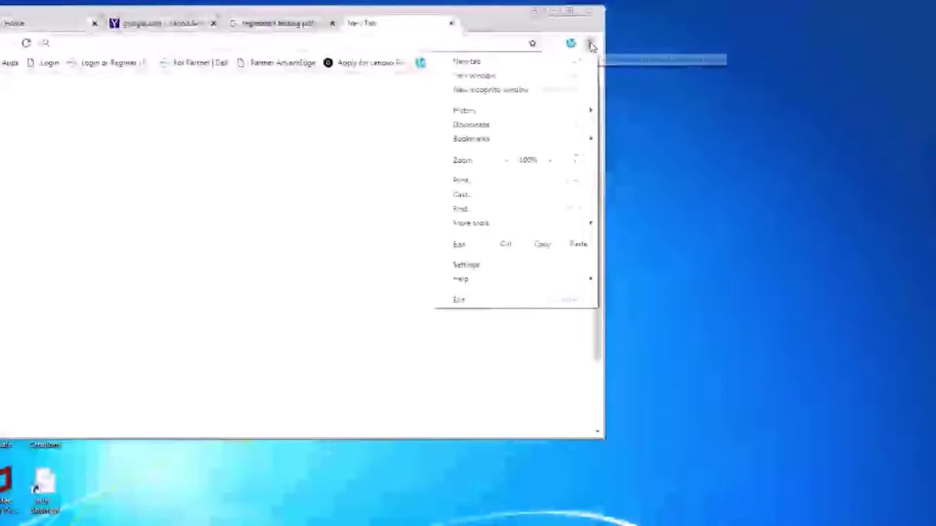
left_click(478, 267)
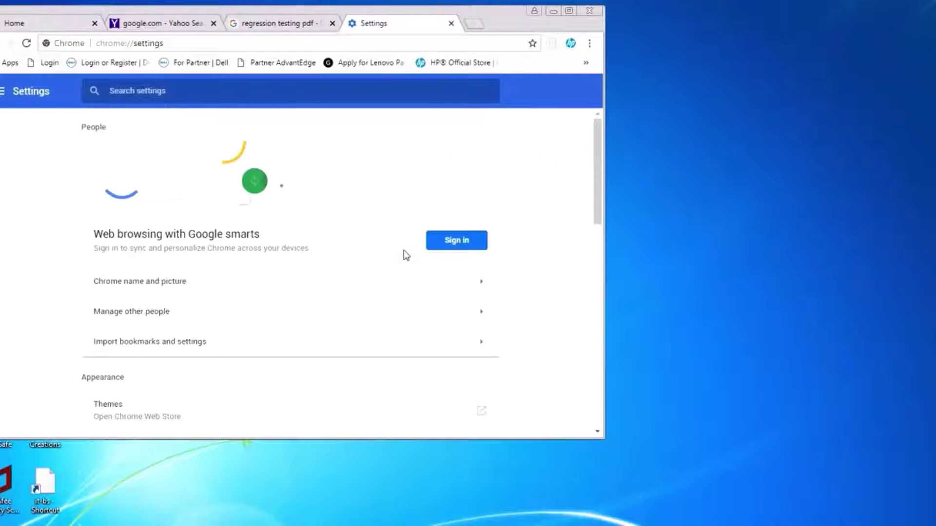
left_click(2, 91)
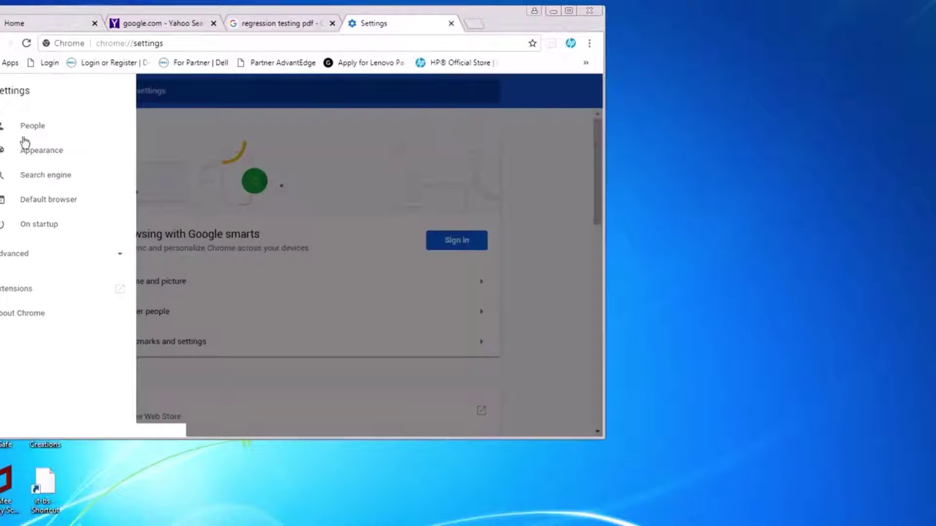
left_click(18, 259)
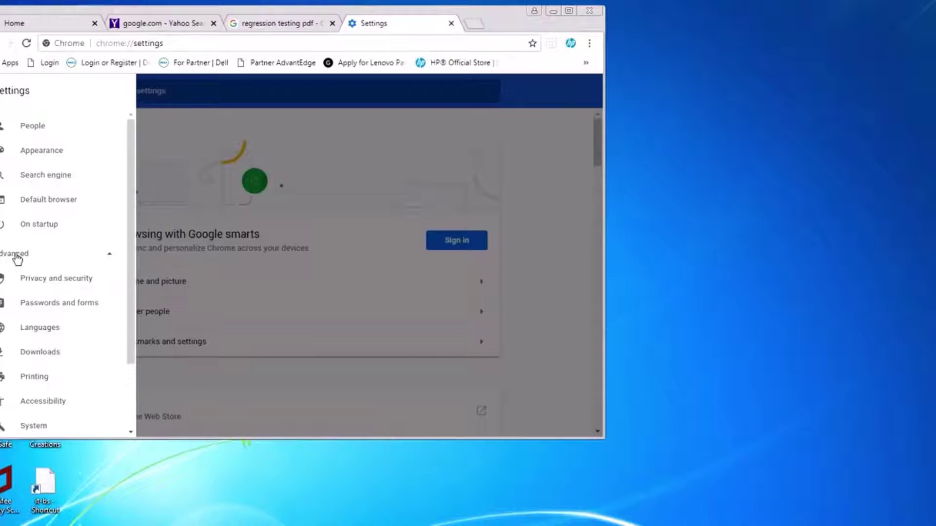
left_click(51, 356)
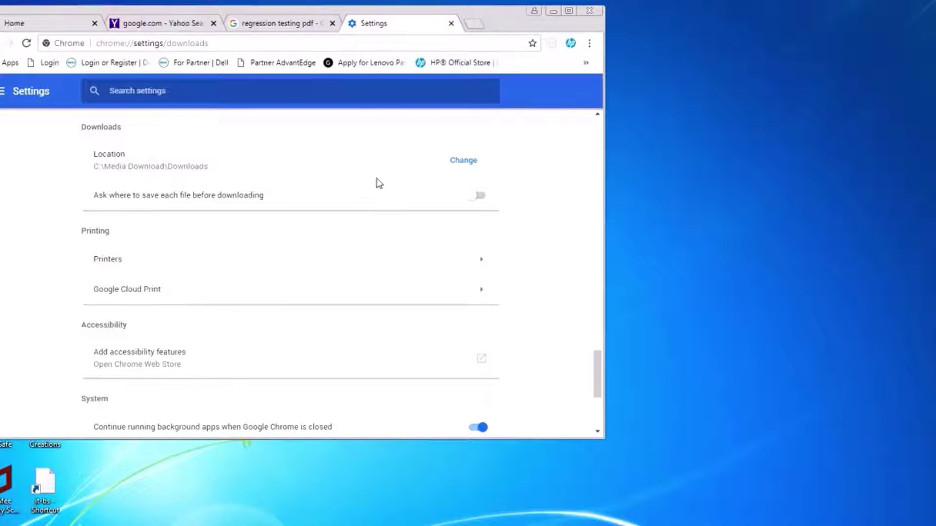
- Change the default download location to Removable Disk (E:)
left_click(464, 163)
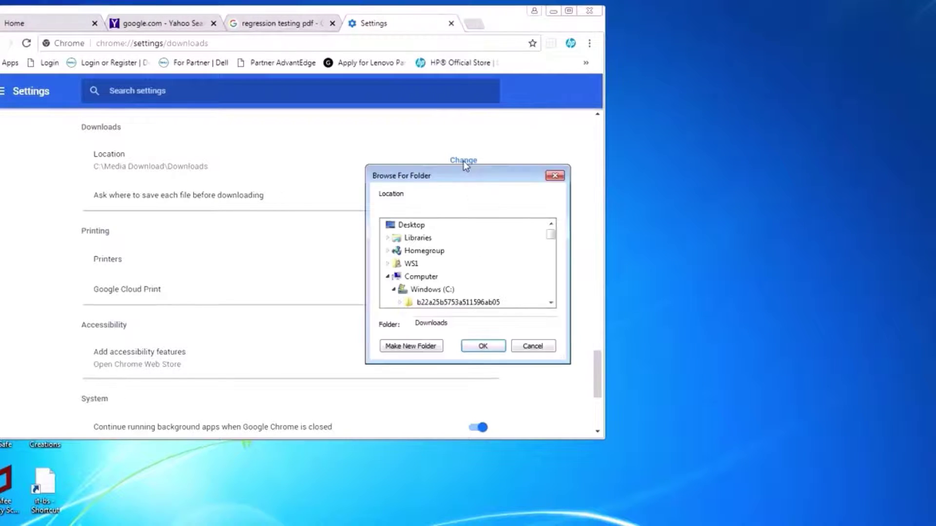
left_click_drag(551, 239, 551, 292)
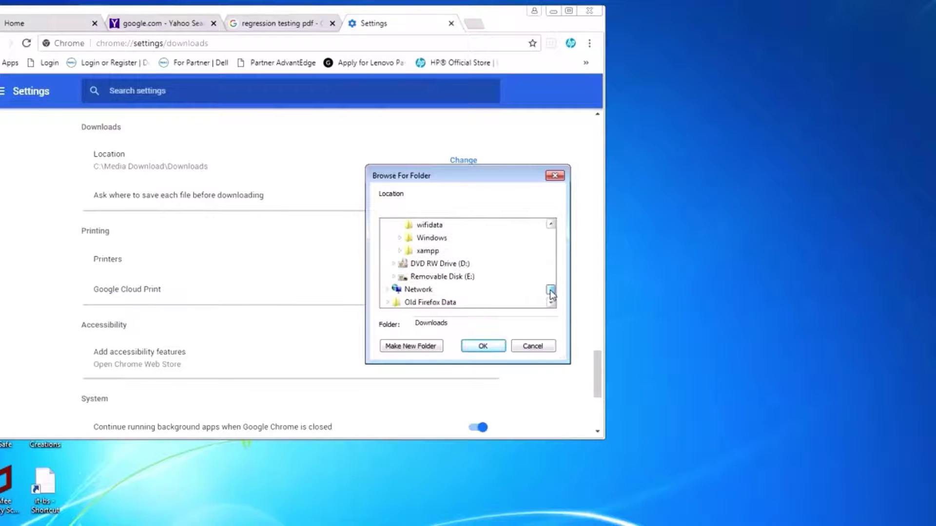
left_click(440, 276)
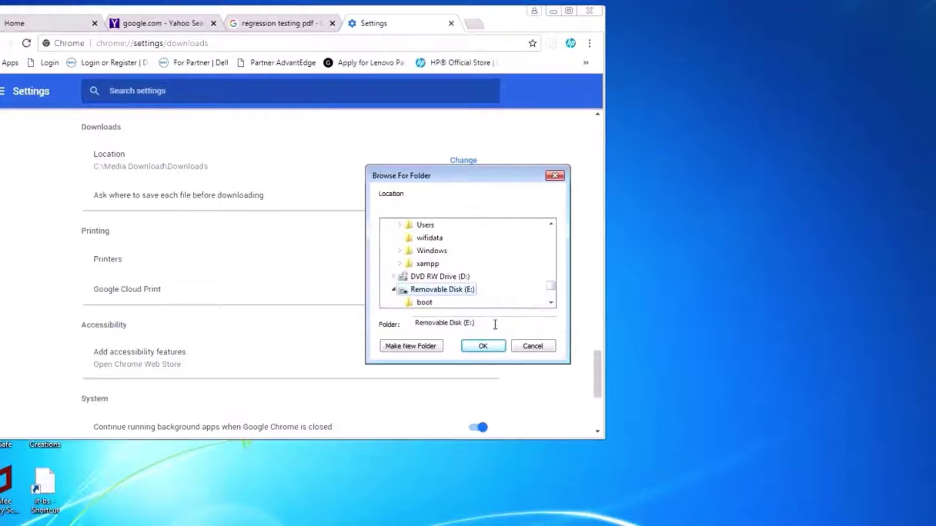
left_click(483, 346)
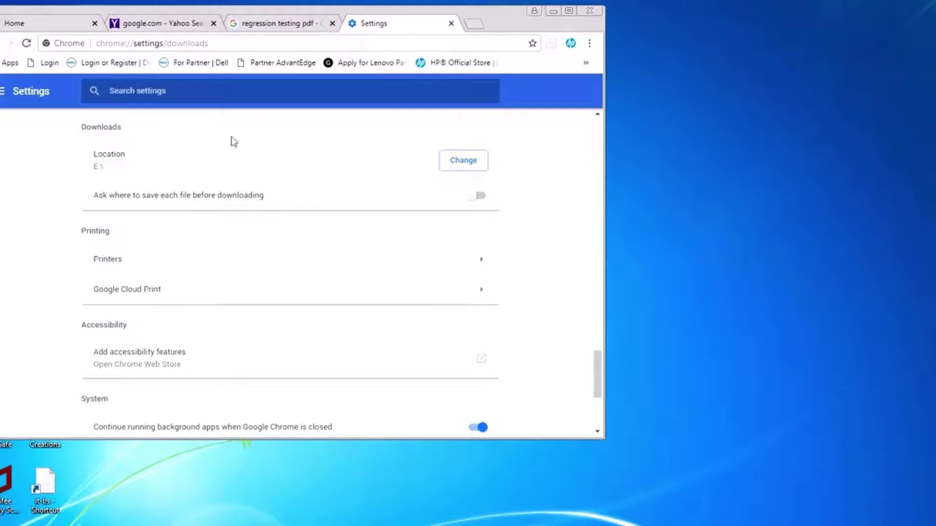
- Open the cs.txstate.edu Regression Testing PDF from the search results and save it as "11-regression testing" on Removable Disk (E:)
left_click(267, 24)
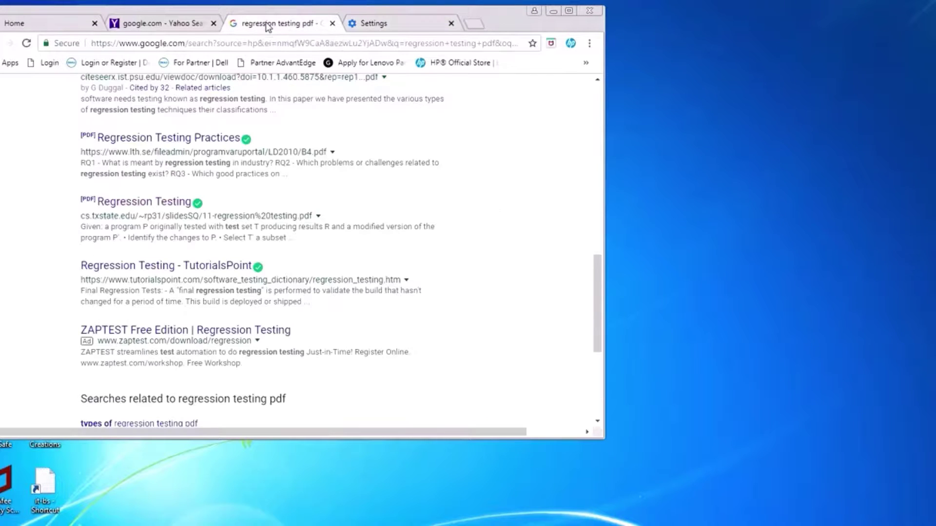
left_click(135, 202)
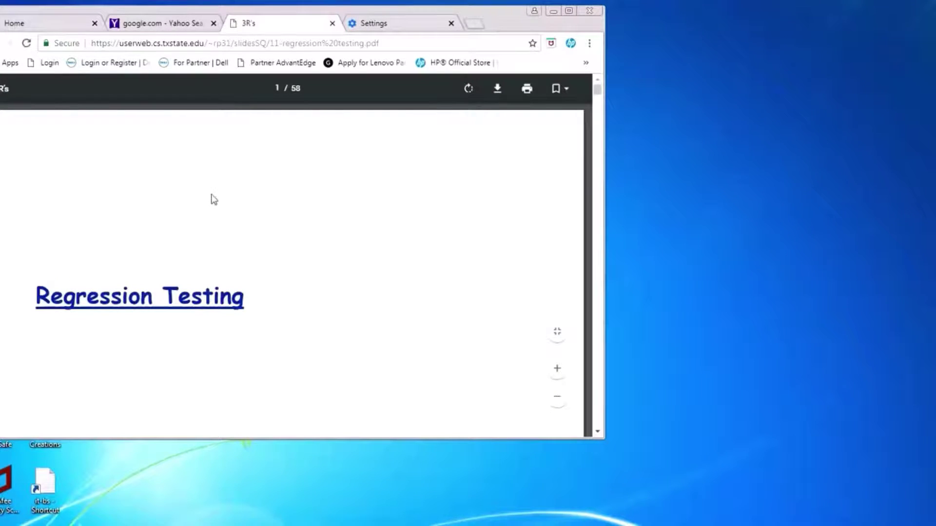
left_click(498, 90)
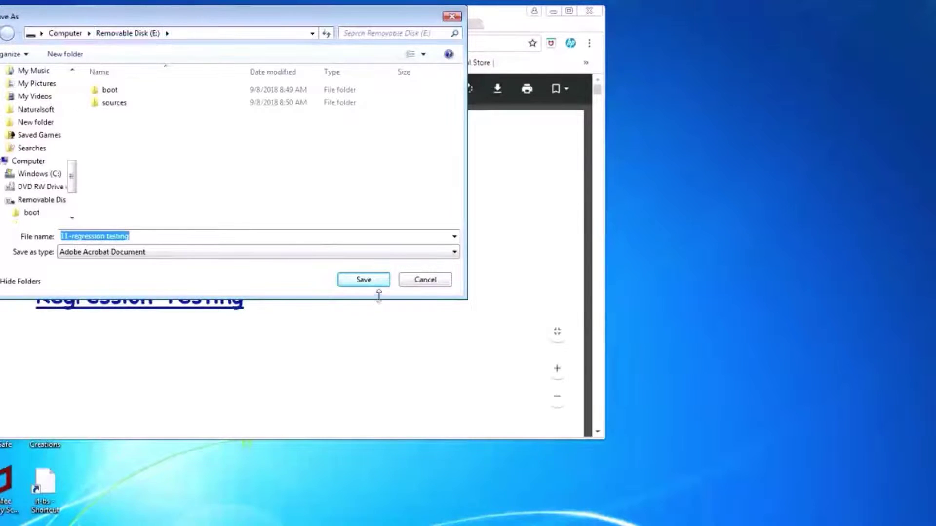
left_click(364, 281)
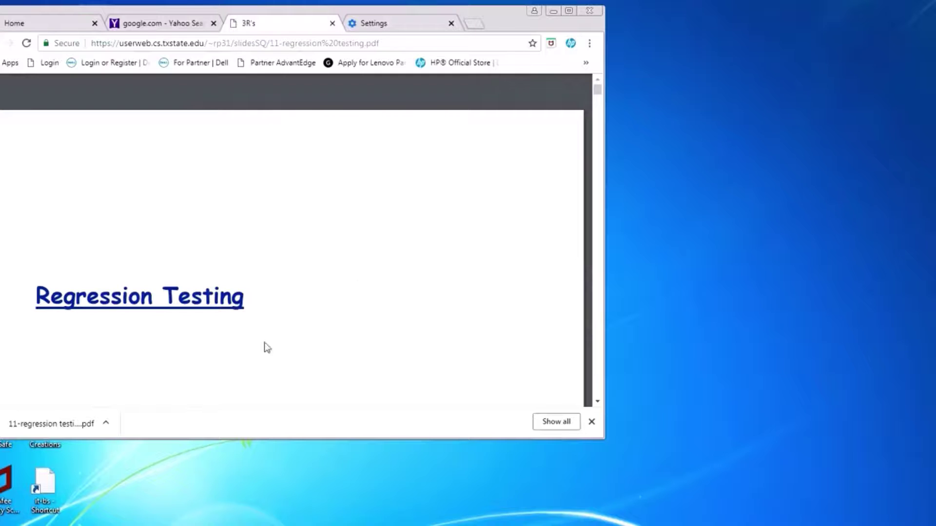
- Check Removable Disk (E:) in Windows Explorer for the downloaded PDF, and minimize the window
left_click(111, 524)
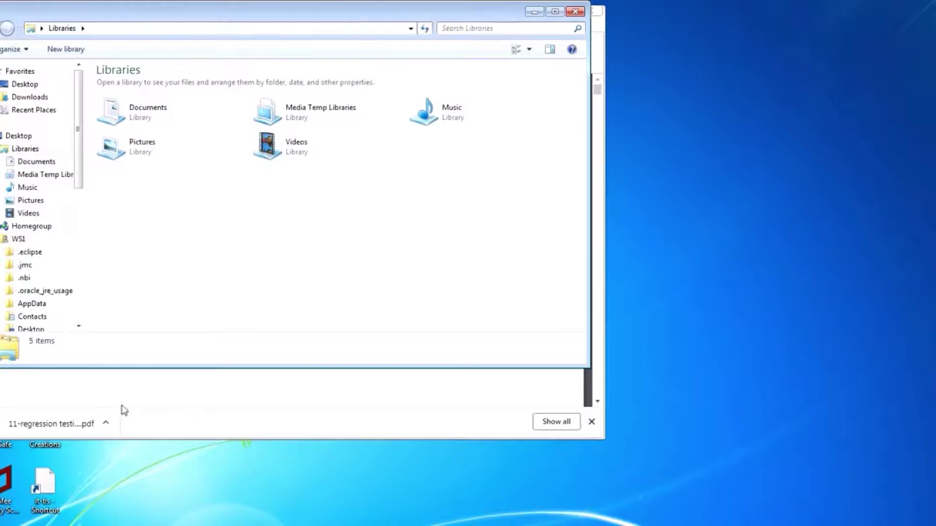
left_click(78, 326)
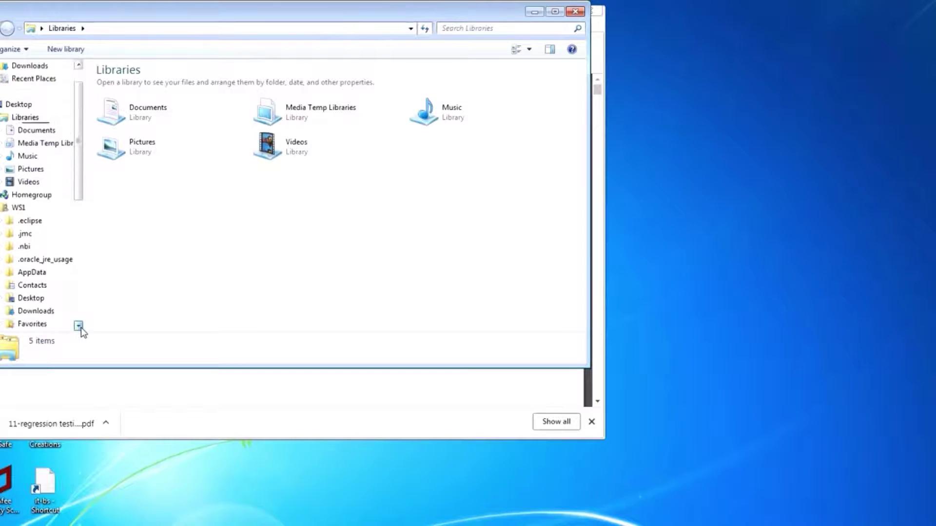
left_click_drag(81, 329, 80, 328)
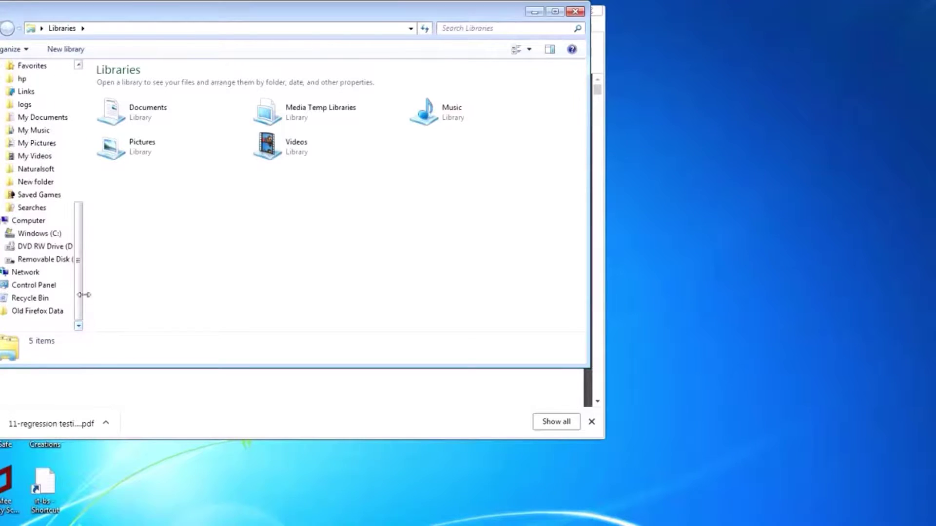
left_click(51, 261)
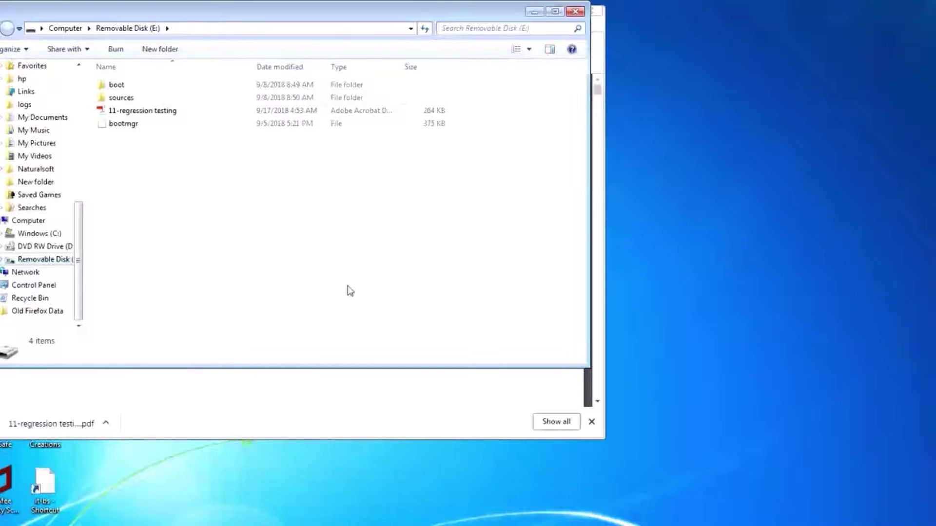
left_click(535, 11)
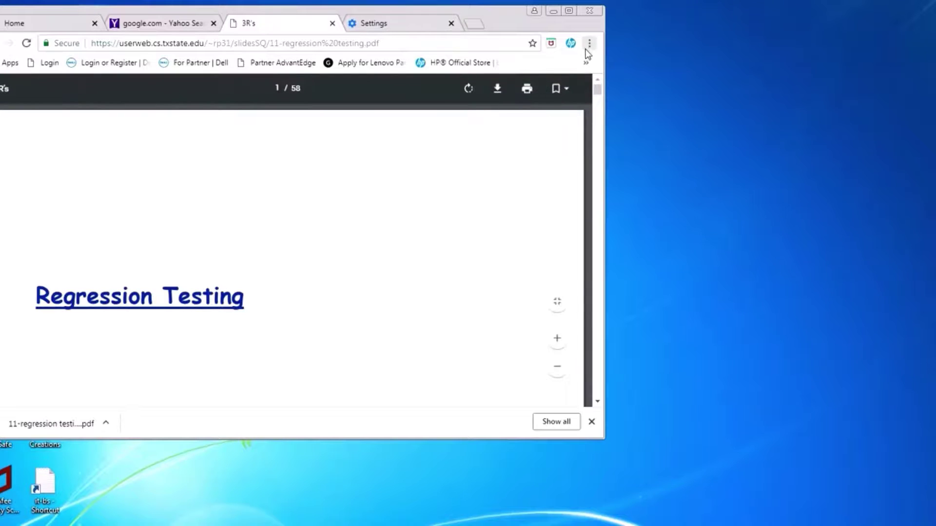
- Set Chrome's download location to the Downloads folder under Media Download (C:) in the Media Temp Libraries library
left_click(411, 26)
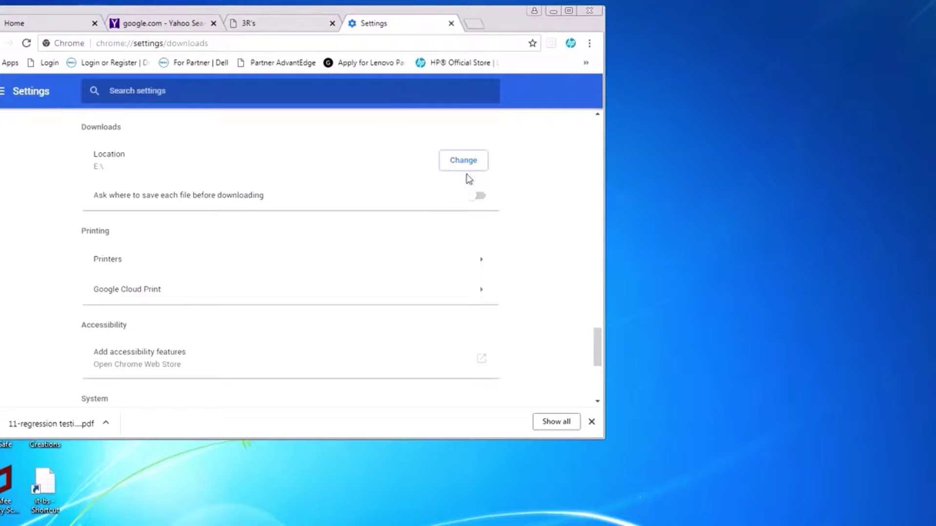
left_click(467, 161)
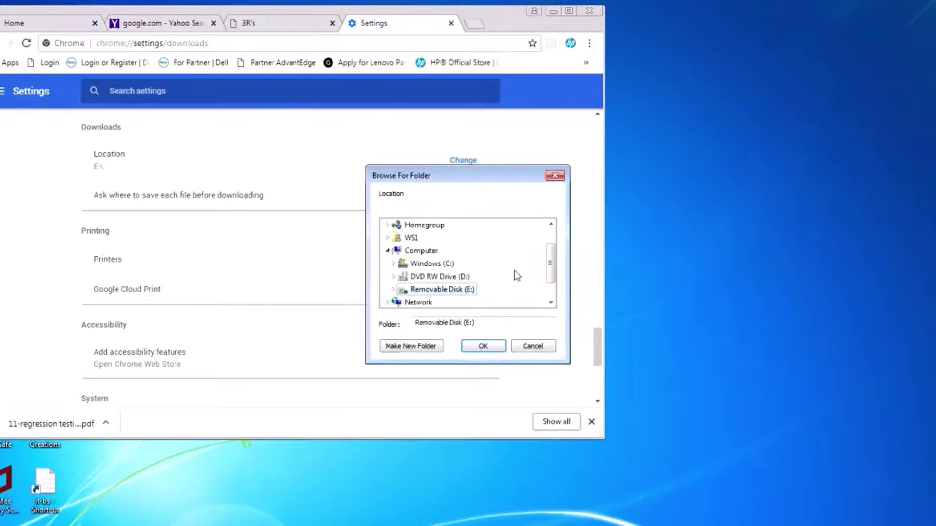
mouse_move(549, 267)
left_mouse_down()
mouse_move(549, 252)
mouse_move(547, 262)
left_mouse_up()
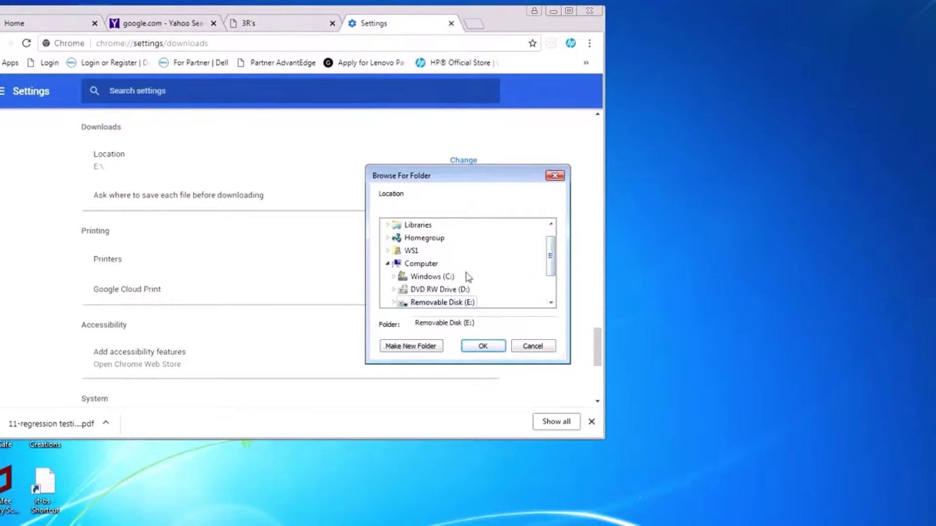
left_click(412, 251)
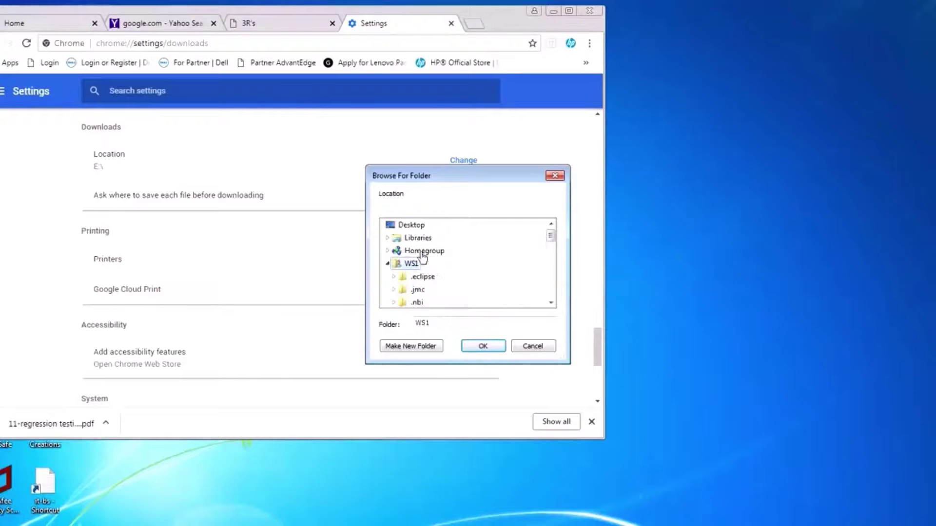
left_click(388, 264)
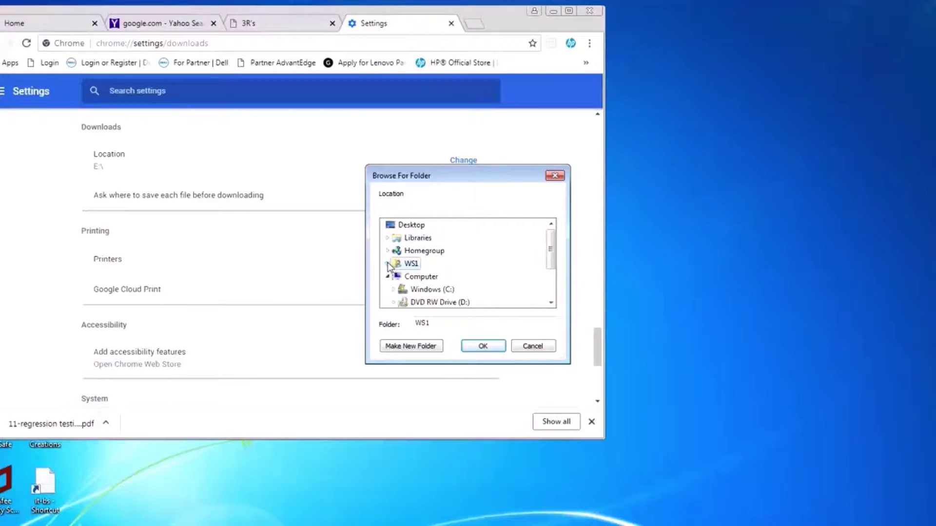
left_click(420, 239)
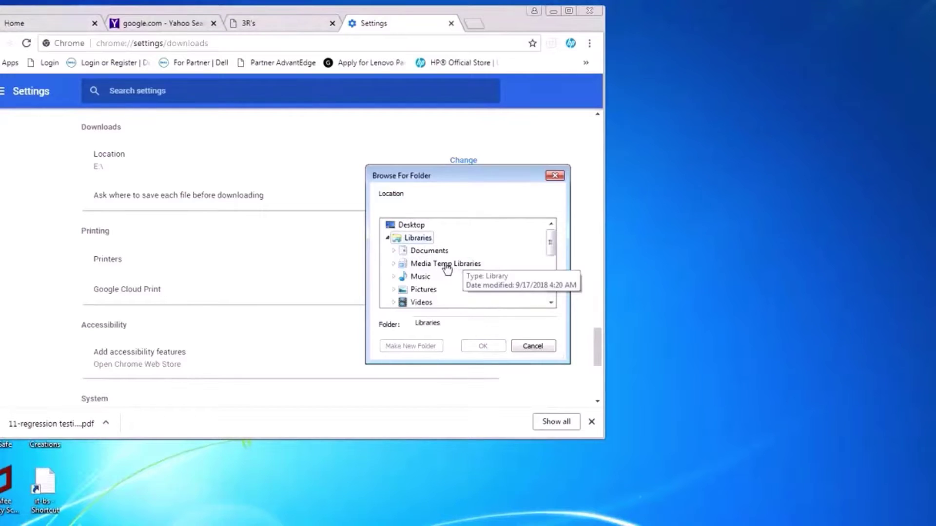
left_click(446, 266)
left_click(467, 279)
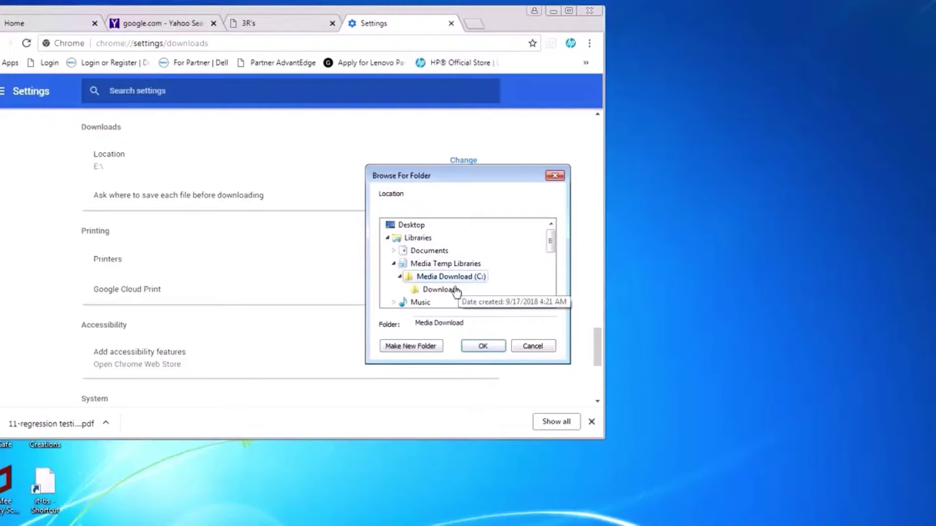
left_click(454, 290)
left_click(484, 347)
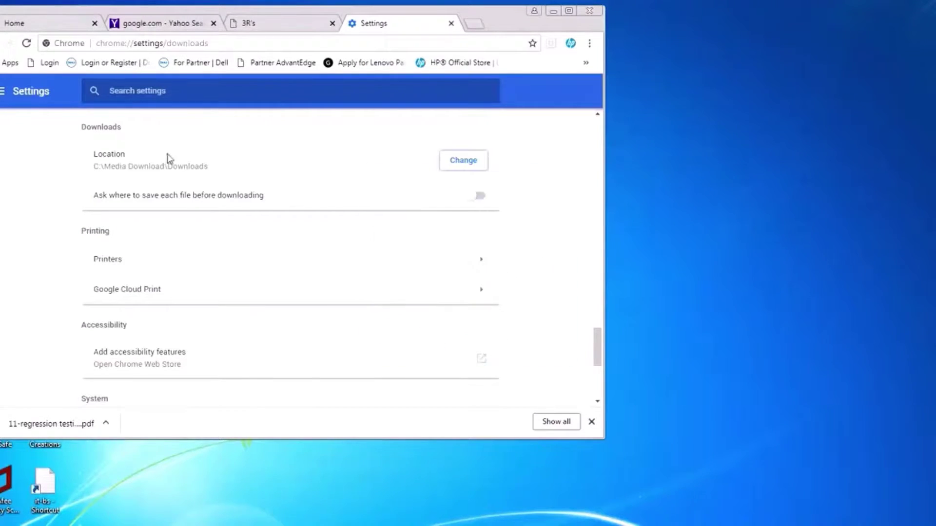